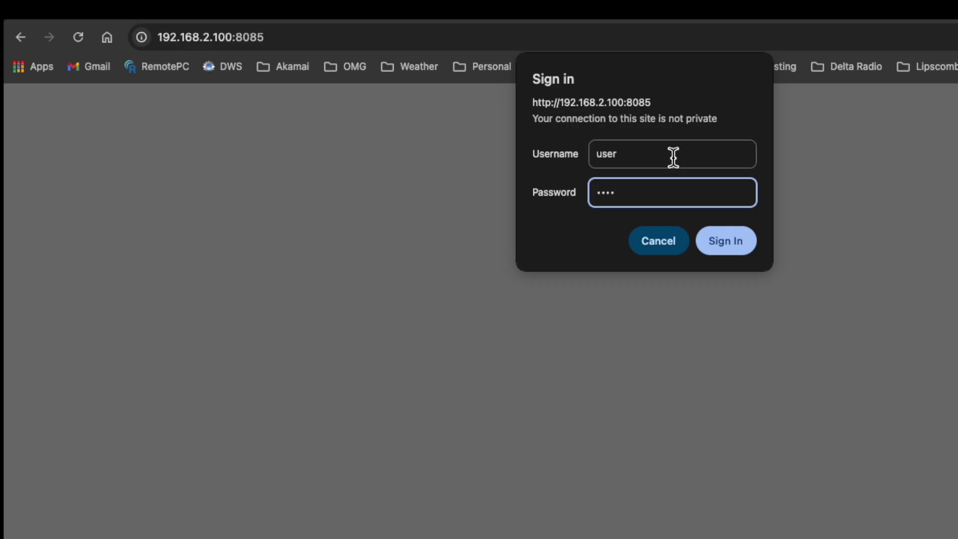
# - Sign in, then enter and confirm a new user password and save it
pyautogui.press('Return')
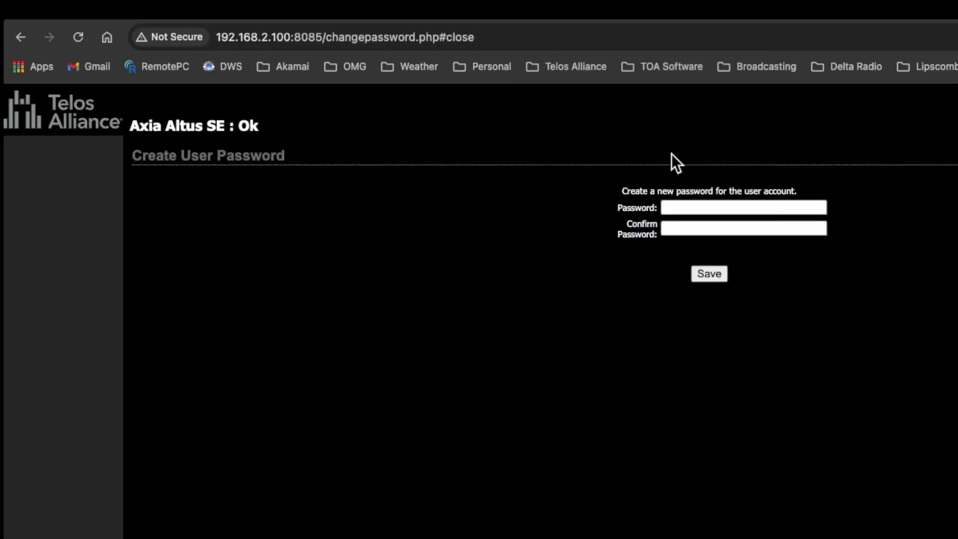
pyautogui.click(707, 209)
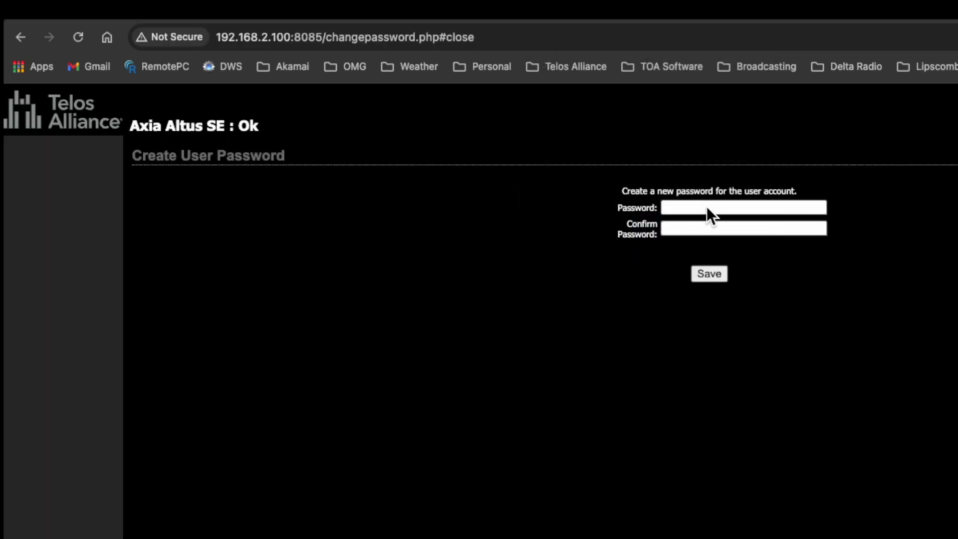
pyautogui.click(707, 207)
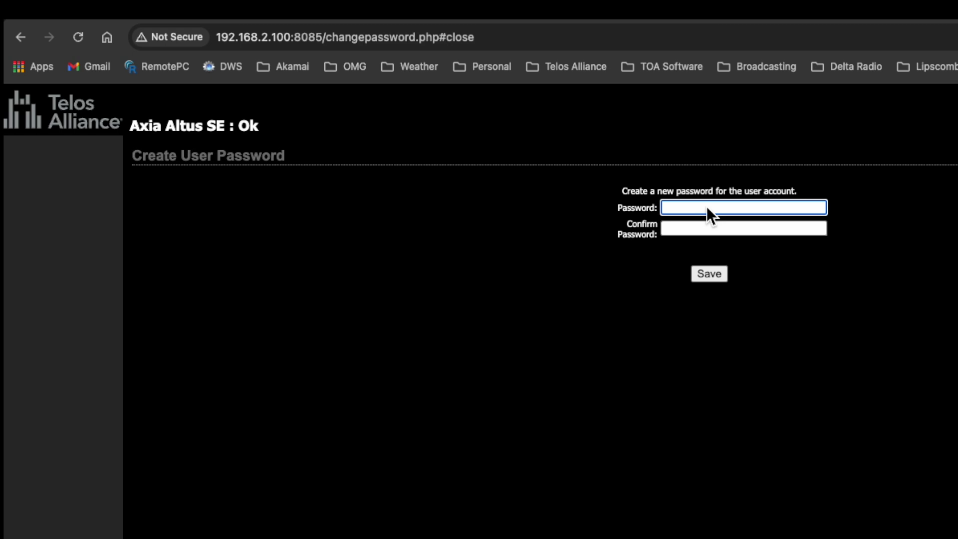
pyautogui.write('****')
pyautogui.press('Tab')
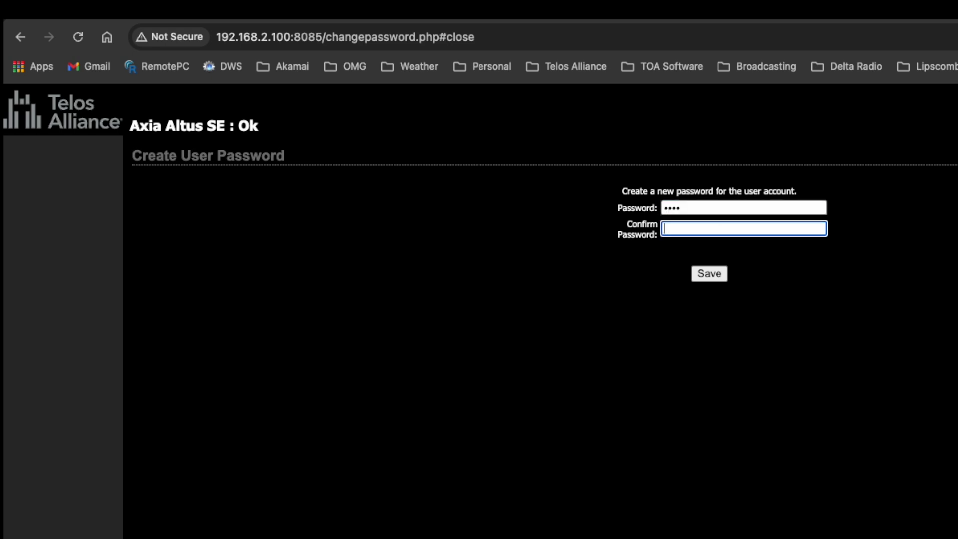
pyautogui.write('****')
pyautogui.click(715, 275)
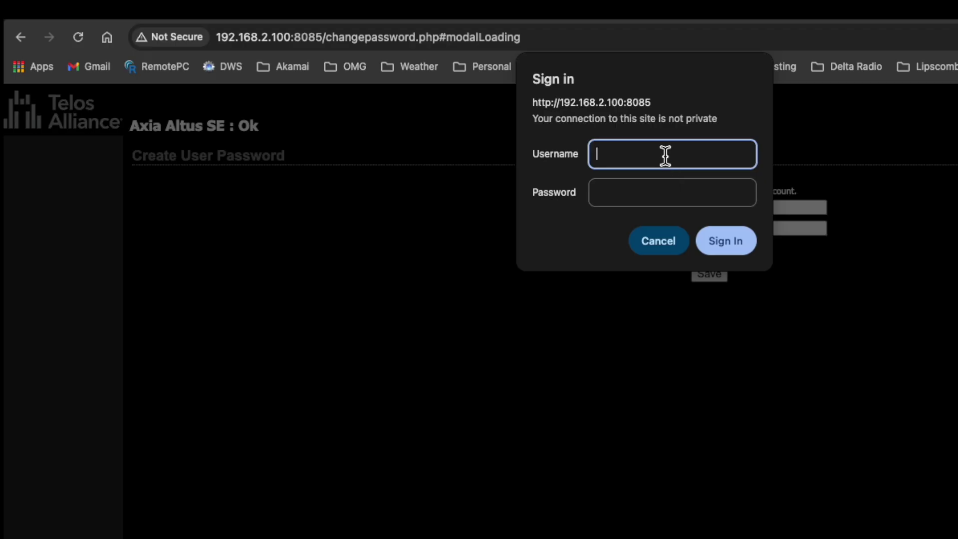
# - Sign back in to the user account with the new password
pyautogui.write('user')
pyautogui.press('Tab')
pyautogui.write('••••')
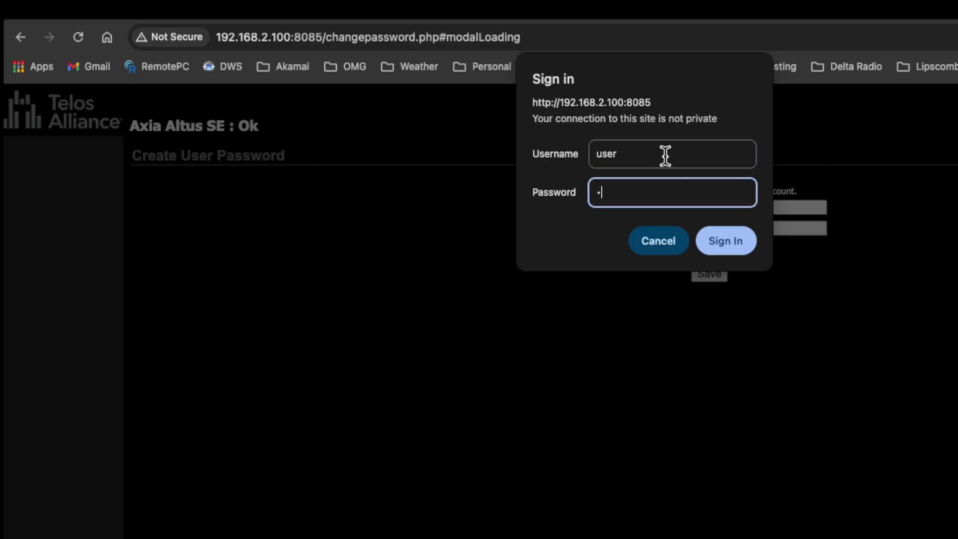
pyautogui.click(712, 241)
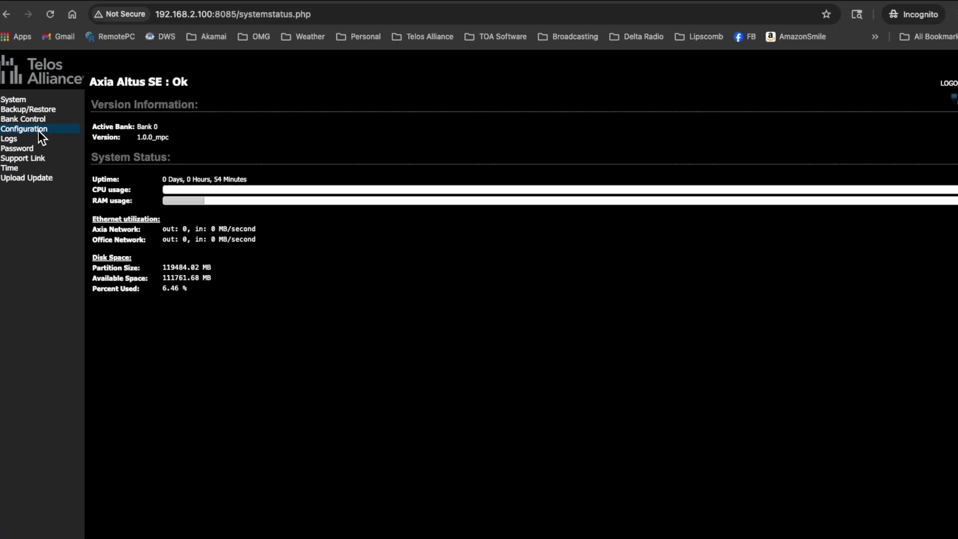
# - Replace the Livewire interface IP address 192.168.2.100 with 10.216.0.12 in Configuration
pyautogui.click(38, 130)
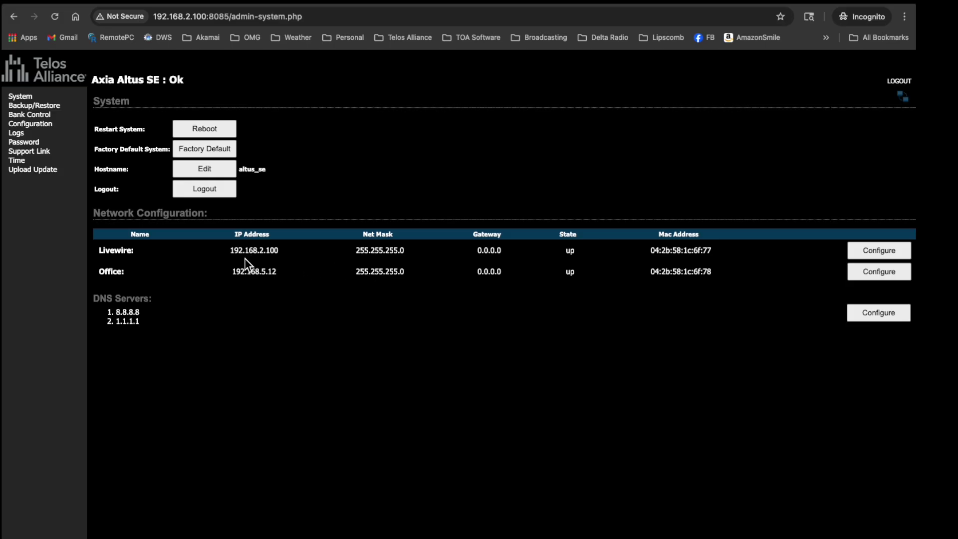
pyautogui.click(873, 253)
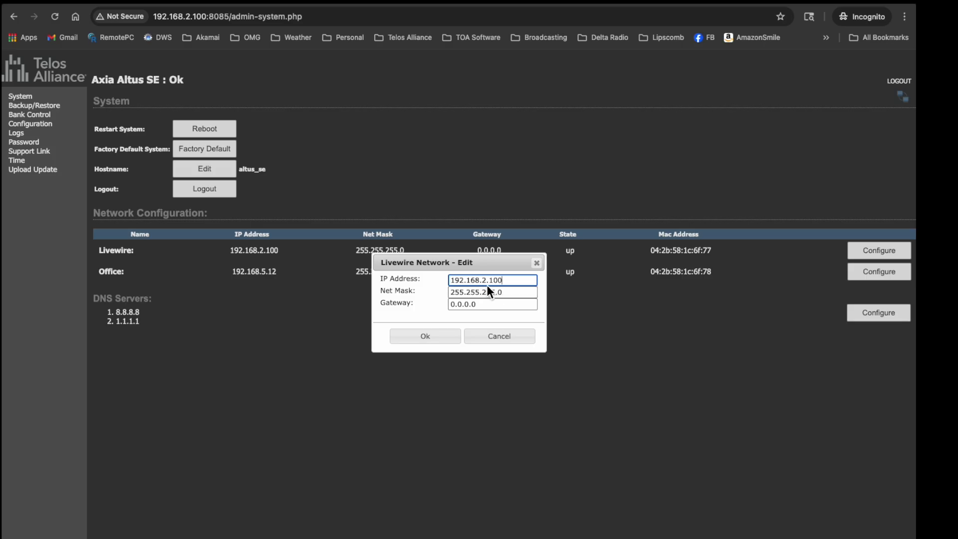
pyautogui.moveTo(511, 281); pyautogui.dragTo(421, 284)
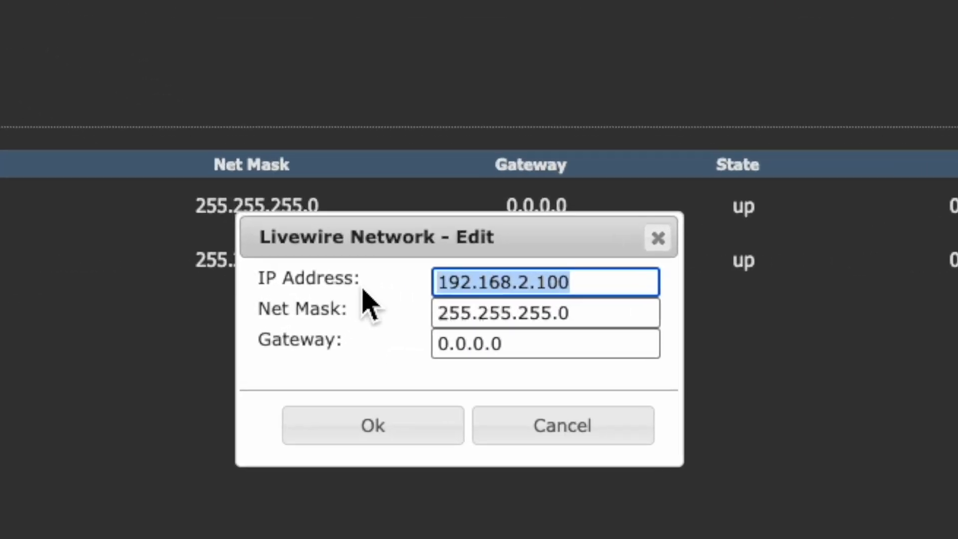
pyautogui.write('10.216.')
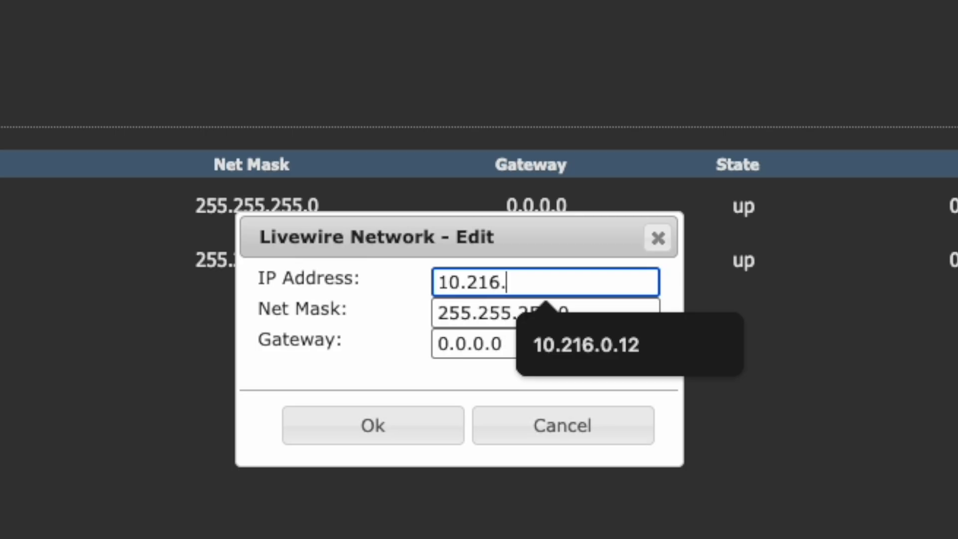
pyautogui.write('0.12')
pyautogui.press('Tab')
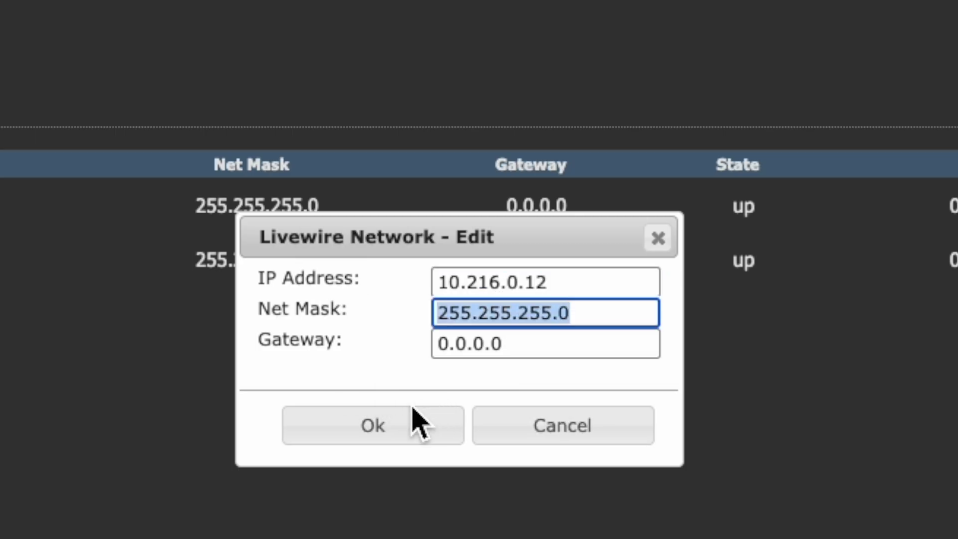
pyautogui.click(420, 435)
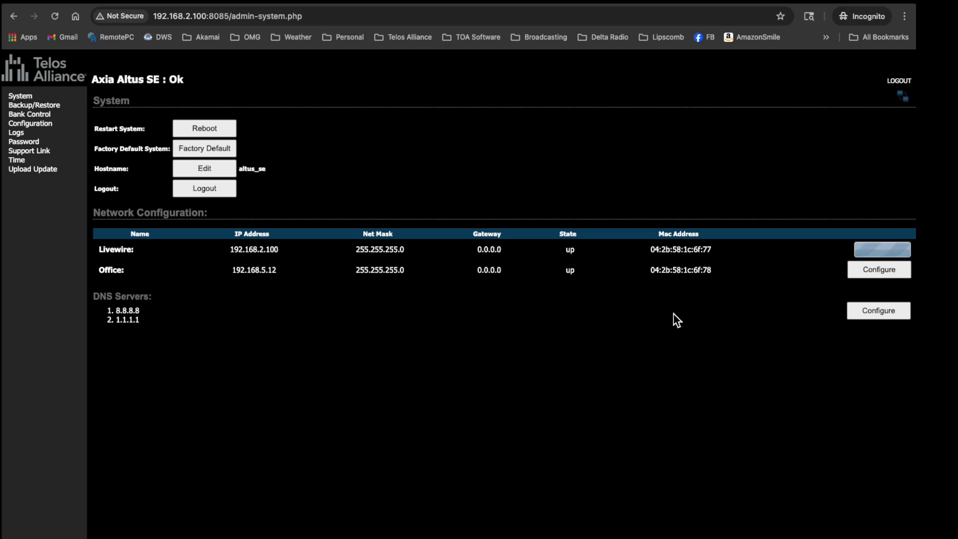
# - Set the Office interface to IP 192.168.0.12 with gateway 192.168.0.1
pyautogui.click(887, 270)
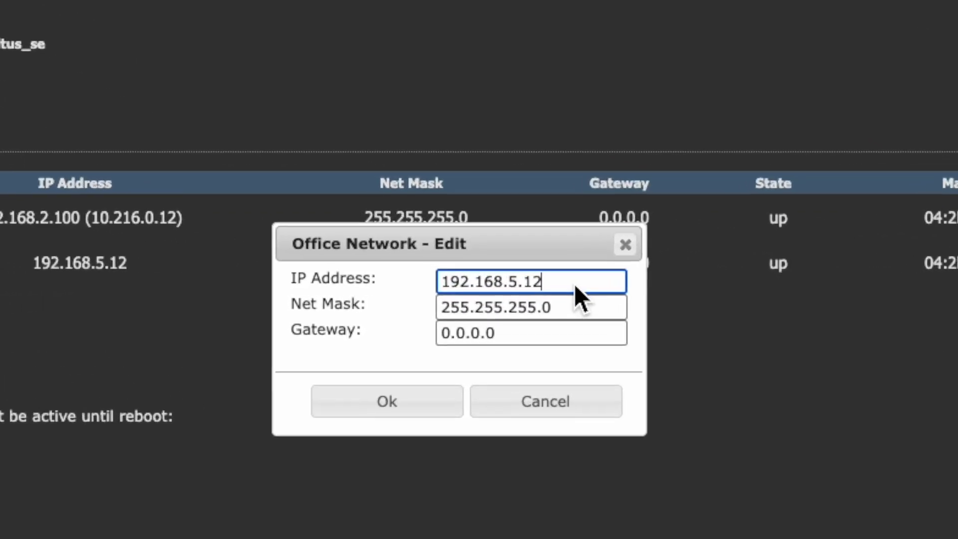
pyautogui.press('BackSpace')
pyautogui.press('BackSpace')
pyautogui.press('BackSpace')
pyautogui.press('BackSpace')
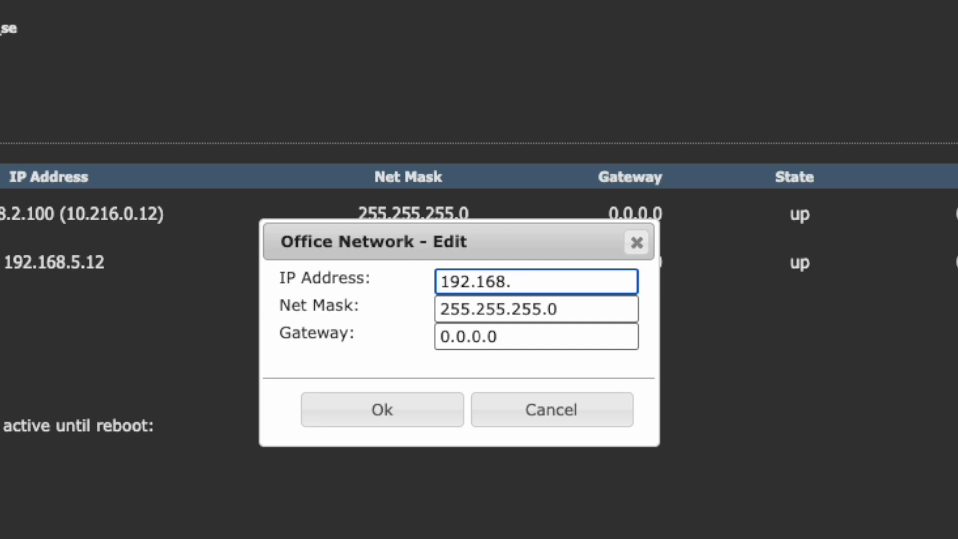
pyautogui.write('0.12')
pyautogui.press('Tab')
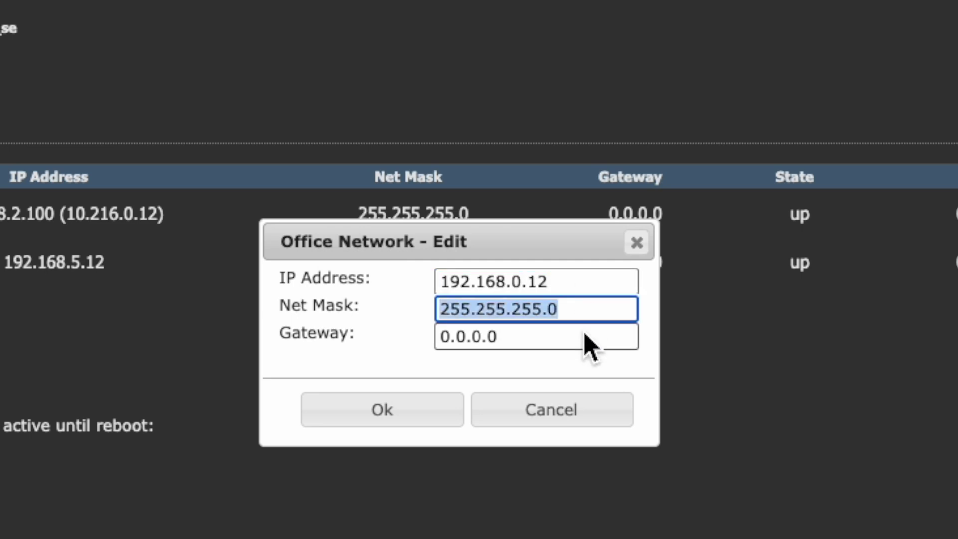
pyautogui.click(554, 346)
pyautogui.doubleClick(554, 347)
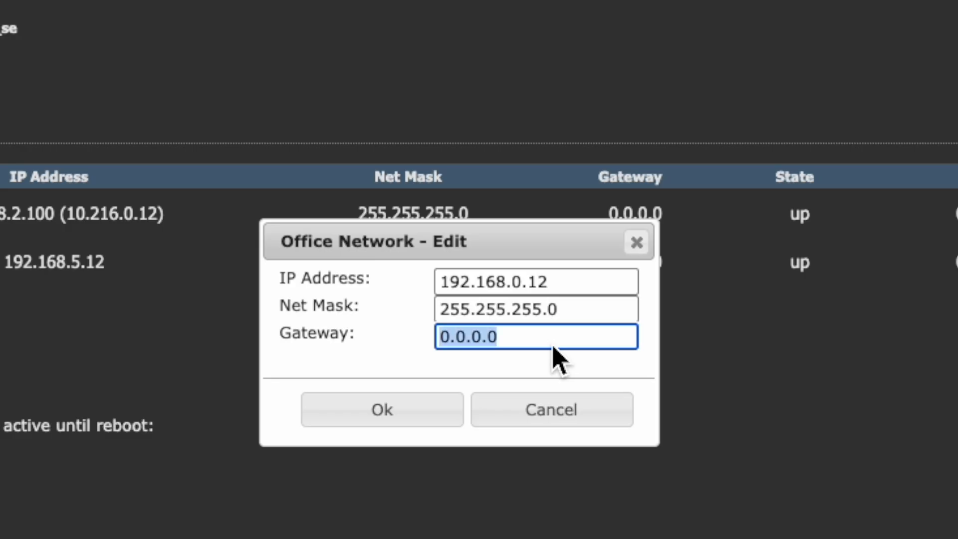
pyautogui.write('192.168.')
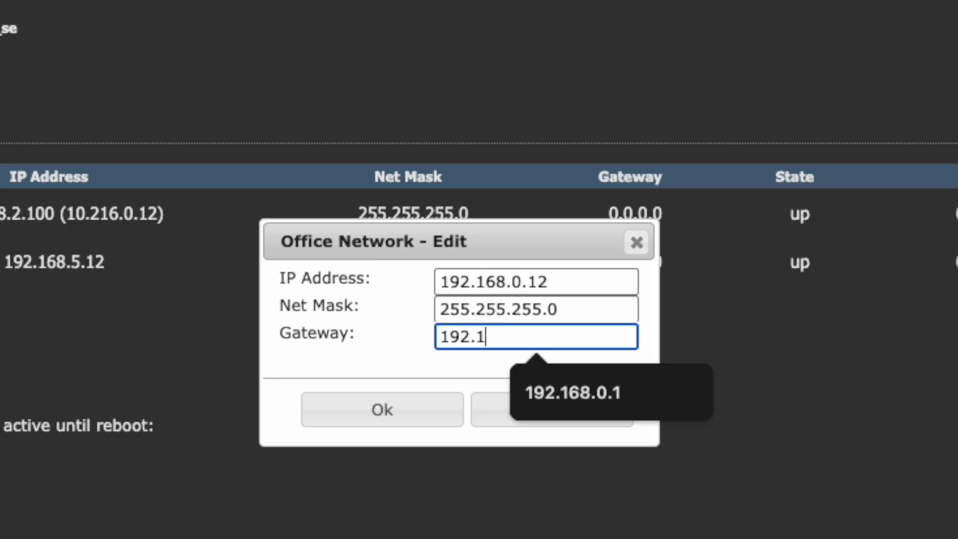
pyautogui.write('0.1')
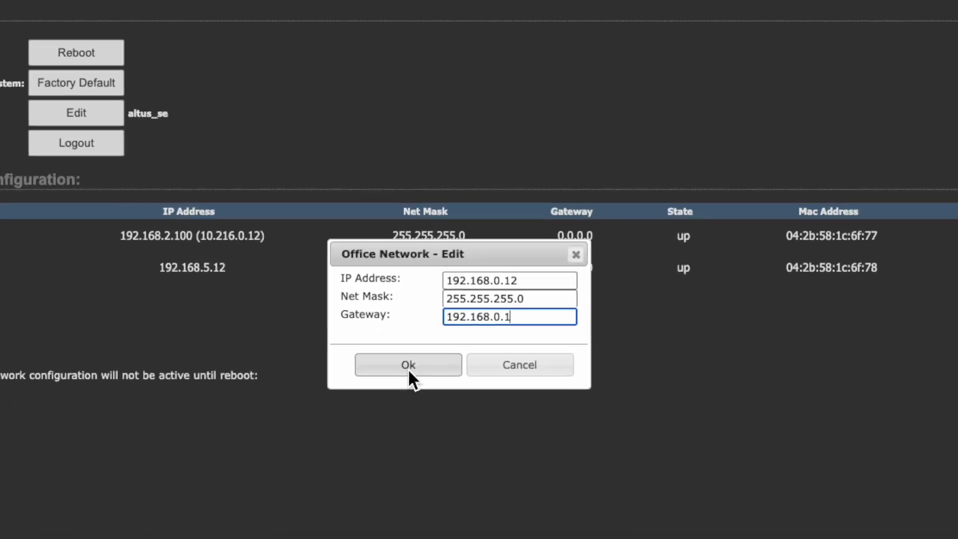
pyautogui.click(356, 409)
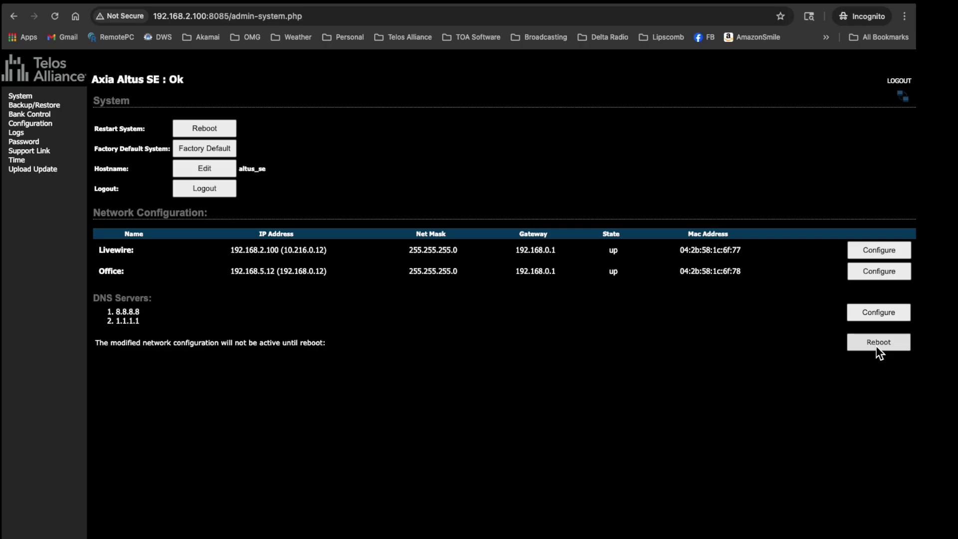
# - Reboot the unit and confirm, applying the new Livewire and Office addresses
pyautogui.click(877, 344)
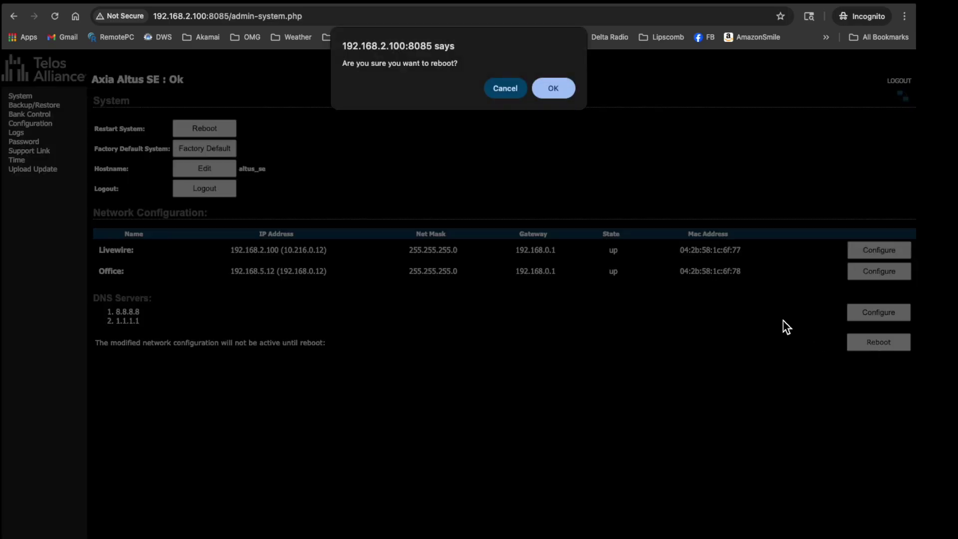
pyautogui.click(553, 88)
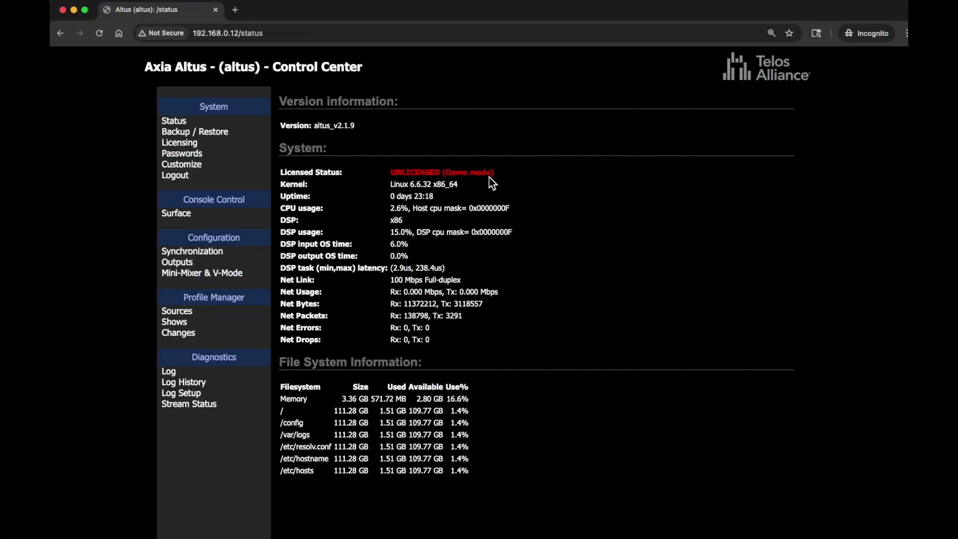
# - Activate the Altus SE license through the License Entry UI from the Licensing page
pyautogui.click(180, 145)
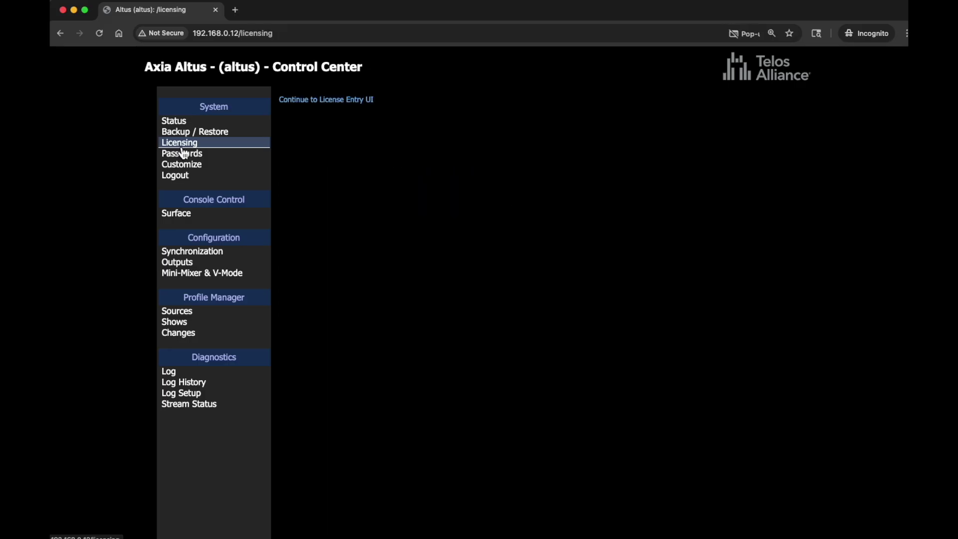
pyautogui.click(326, 101)
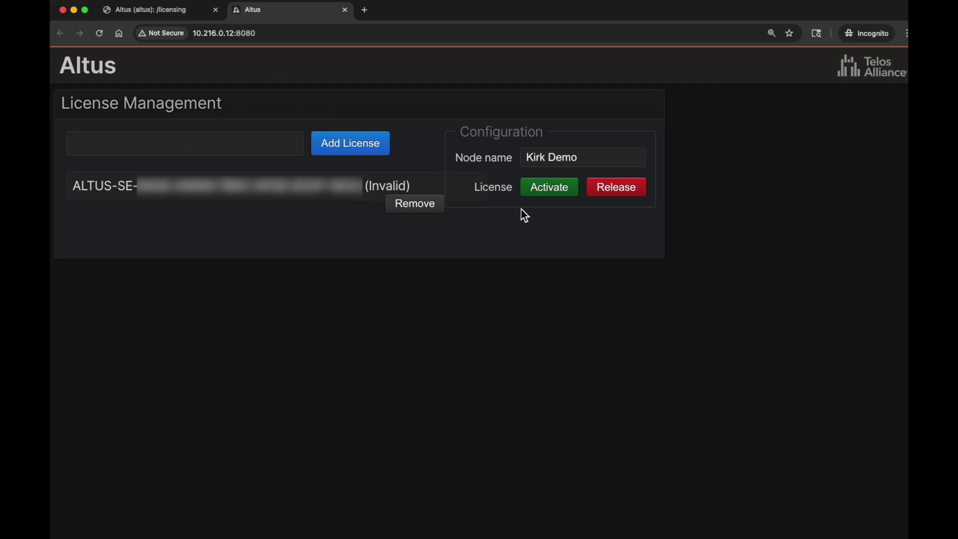
pyautogui.click(551, 189)
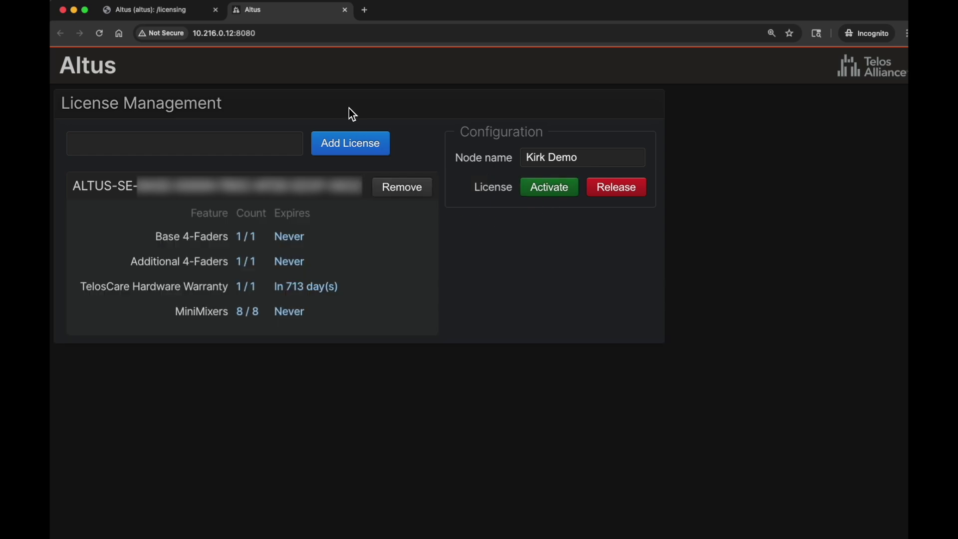
pyautogui.click(191, 15)
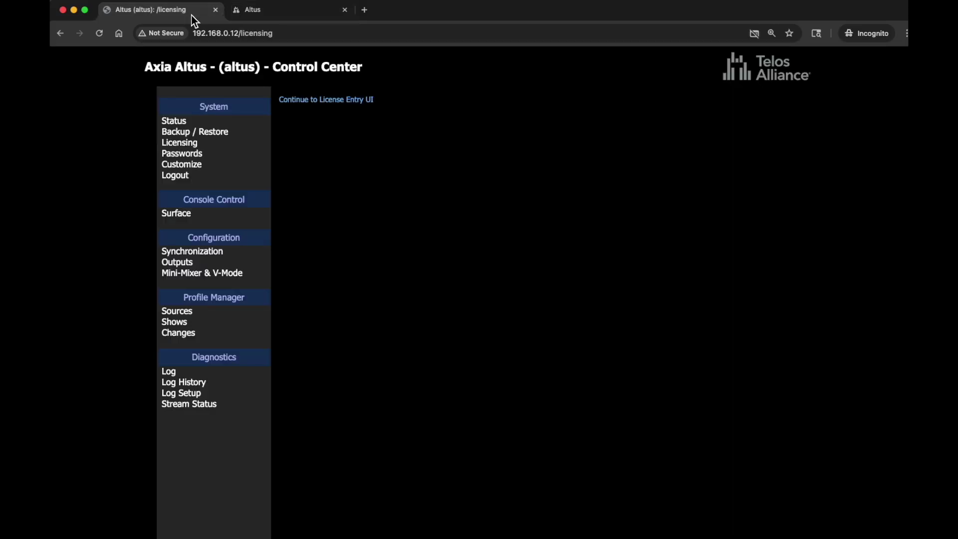
# - Confirm the Status page shows Licensed, then bring up the Console Control Surface
pyautogui.click(171, 122)
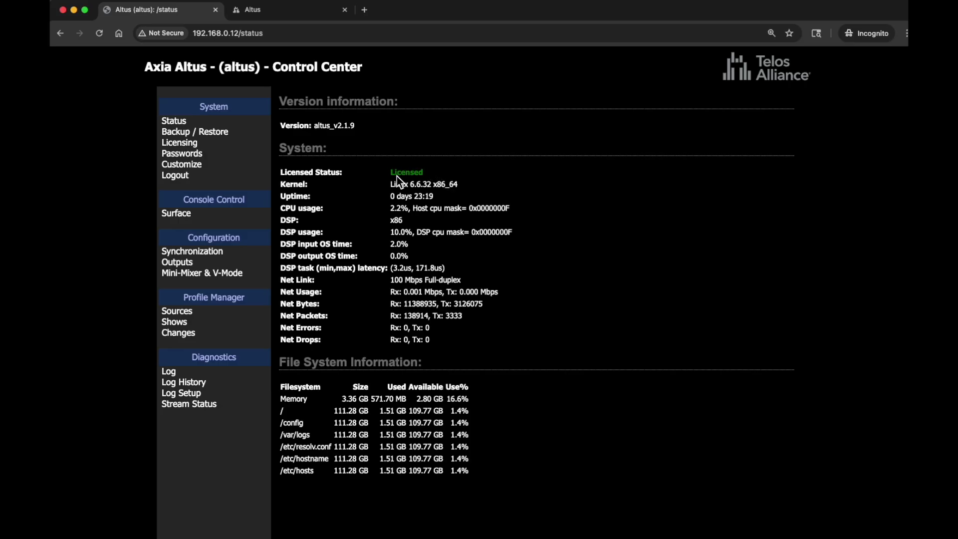
pyautogui.click(177, 213)
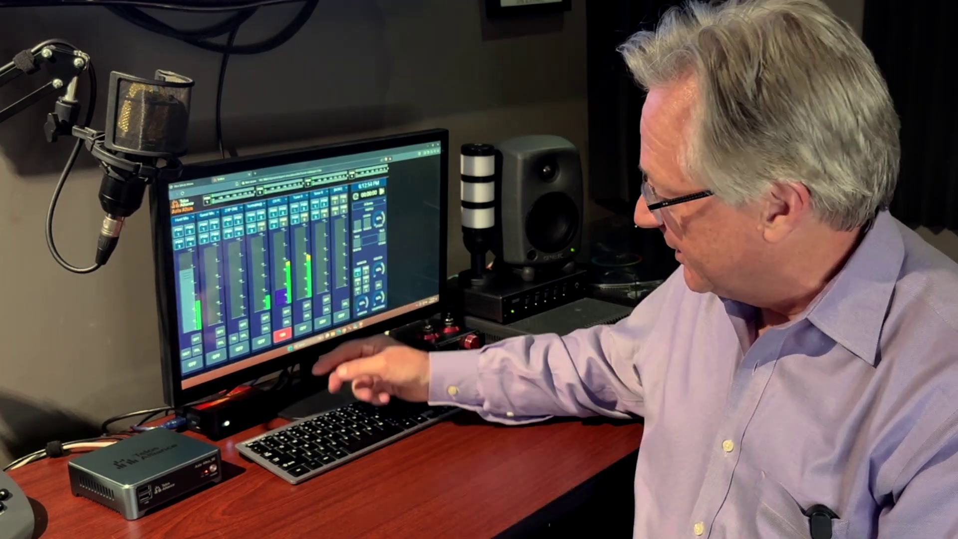
# - Push the purple channel fader up and turn the Host Mic channel ON
pyautogui.moveTo(282, 290); pyautogui.dragTo(285, 255)
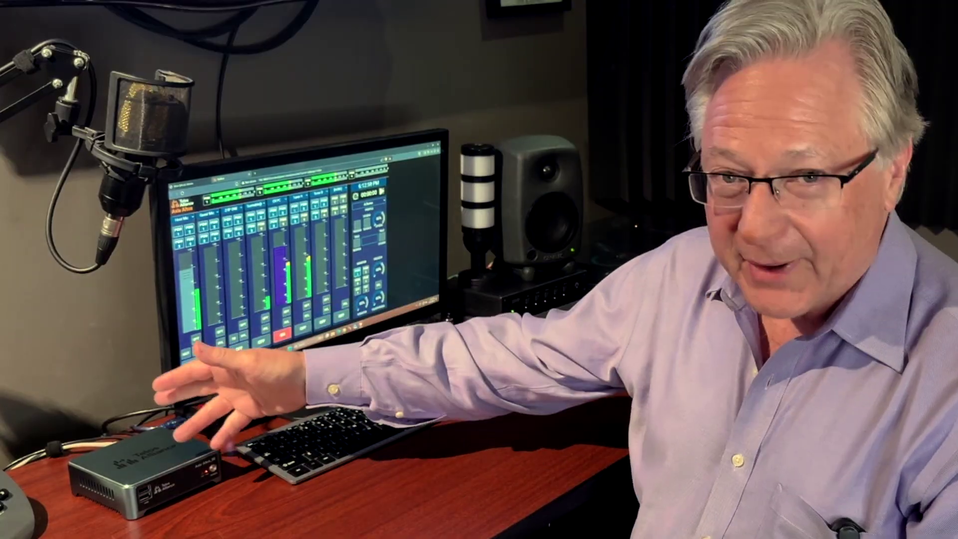
pyautogui.click(187, 353)
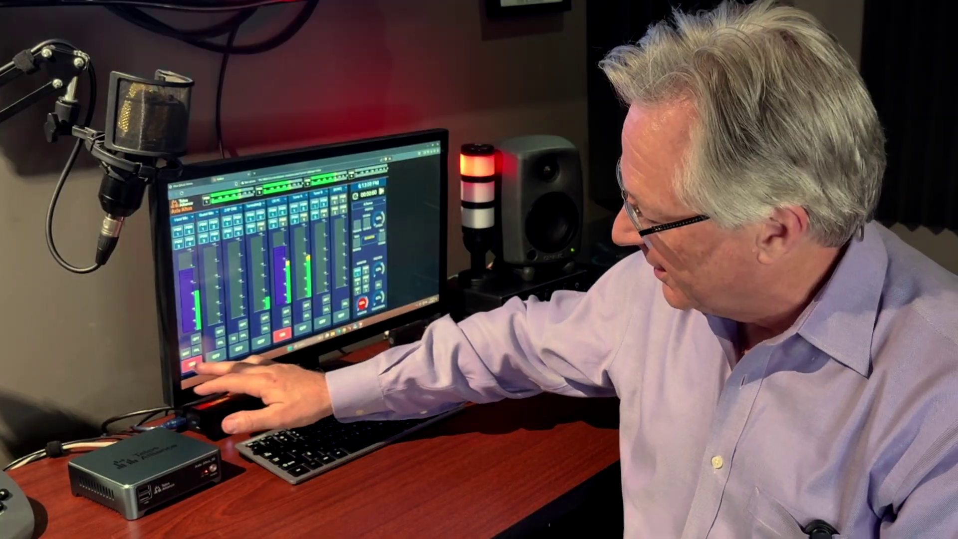